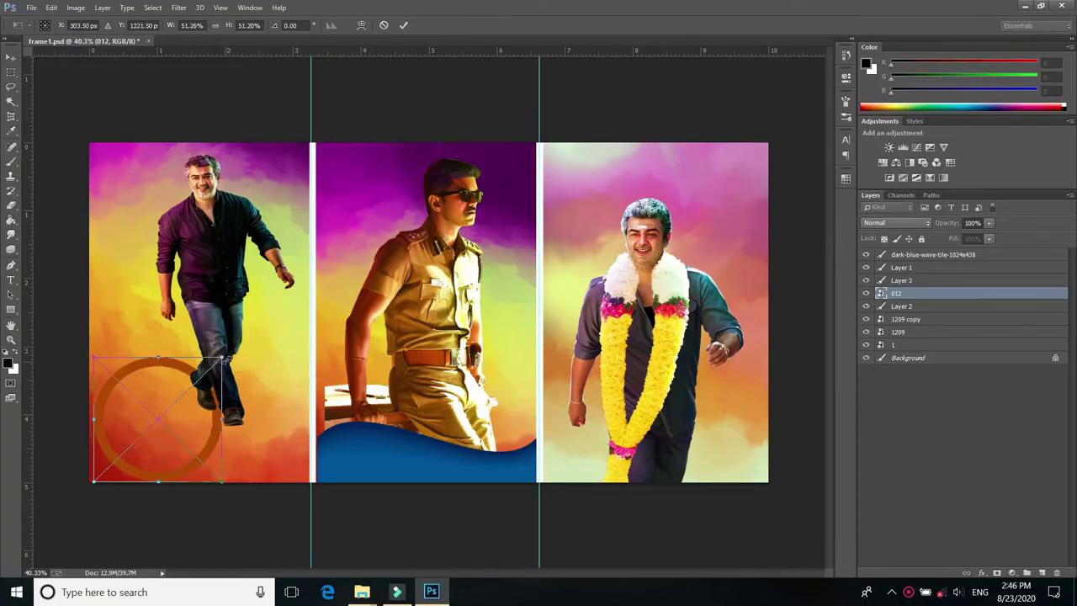
Shrink the brown ring and move it to the lower left of the left panel.
{"action": "left_click_drag", "start_coordinate": [221, 360], "coordinate": [199, 380]}
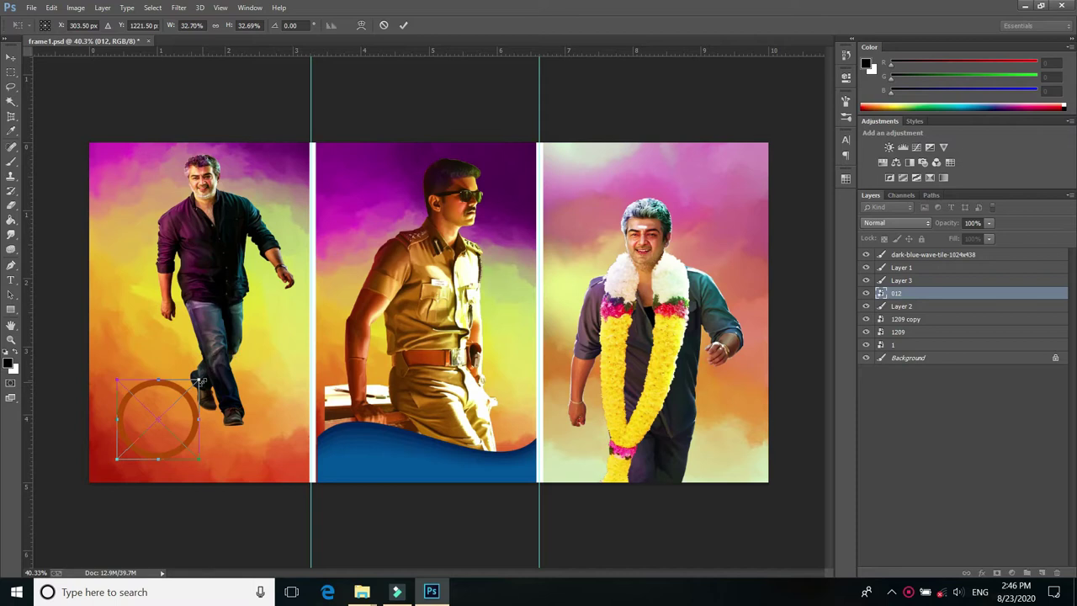
{"action": "key", "text": "Return"}
{"action": "mouse_move", "coordinate": [193, 420]}
{"action": "left_mouse_down"}
{"action": "mouse_move", "coordinate": [170, 433]}
{"action": "mouse_move", "coordinate": [293, 436]}
{"action": "left_mouse_up"}
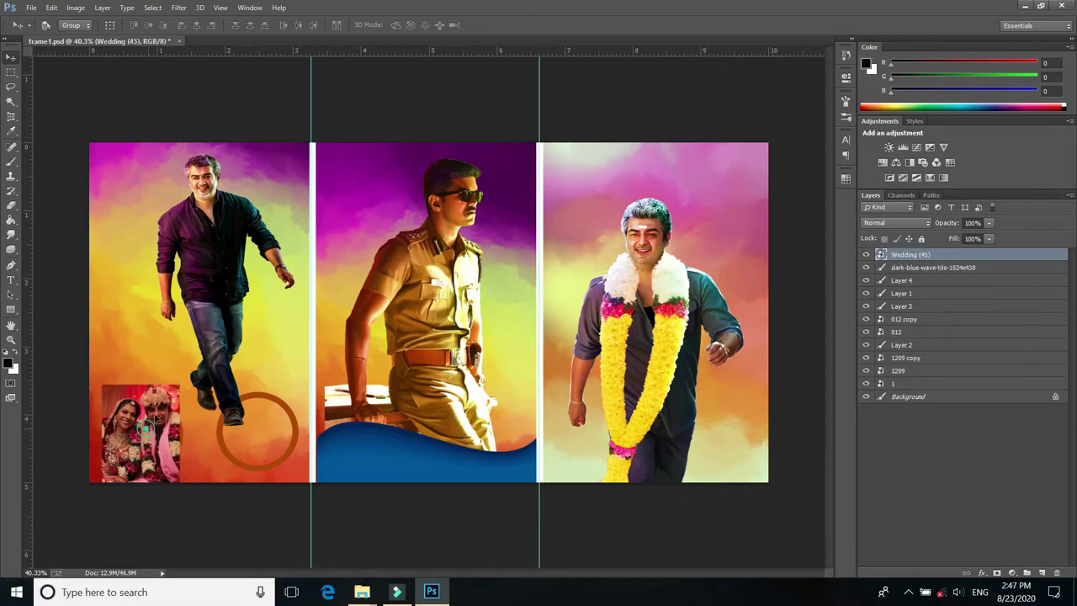
Position the wedding photo lower left and raise Layer 4's black circle above the wave layer.
{"action": "left_click_drag", "start_coordinate": [146, 428], "coordinate": [179, 354]}
{"action": "right_click", "coordinate": [151, 441]}
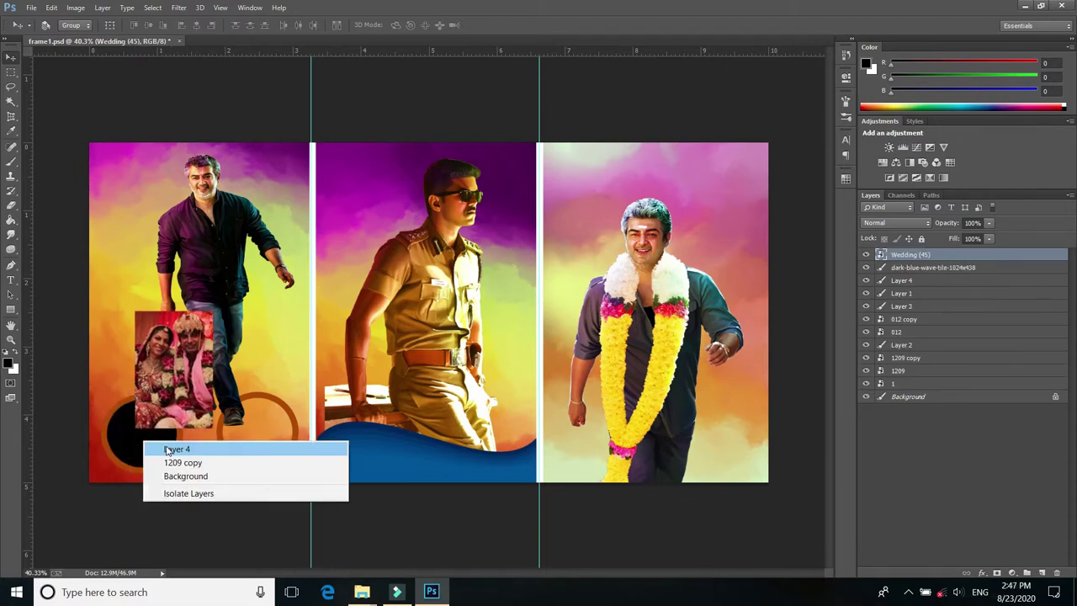
{"action": "left_click", "coordinate": [176, 446]}
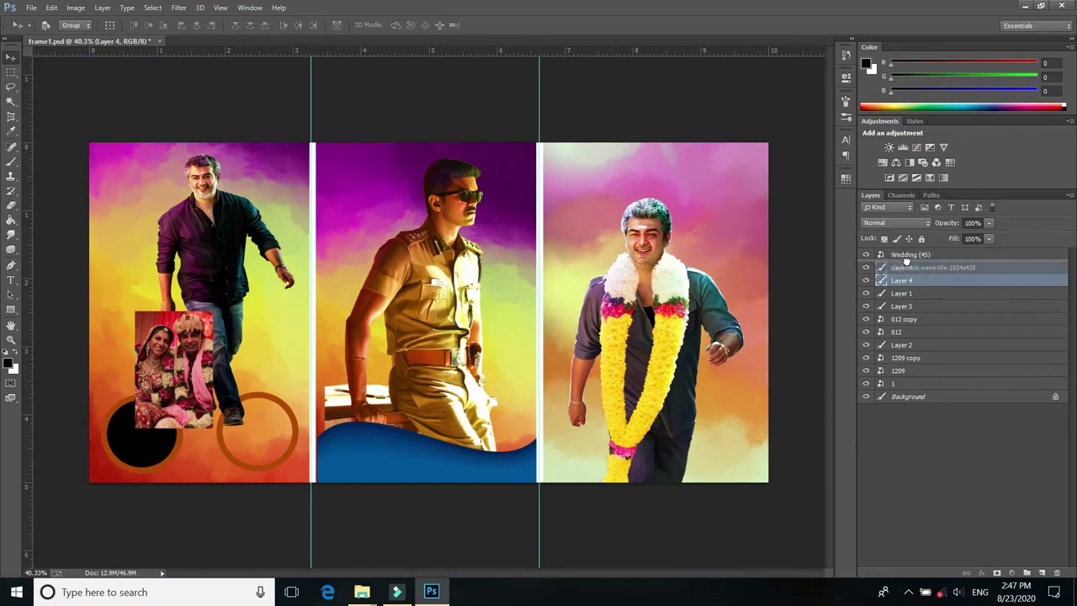
{"action": "left_click_drag", "start_coordinate": [904, 280], "coordinate": [901, 266]}
Move the Wedding (45) photo over the black circle and clip it into the circle.
{"action": "right_click", "coordinate": [198, 365]}
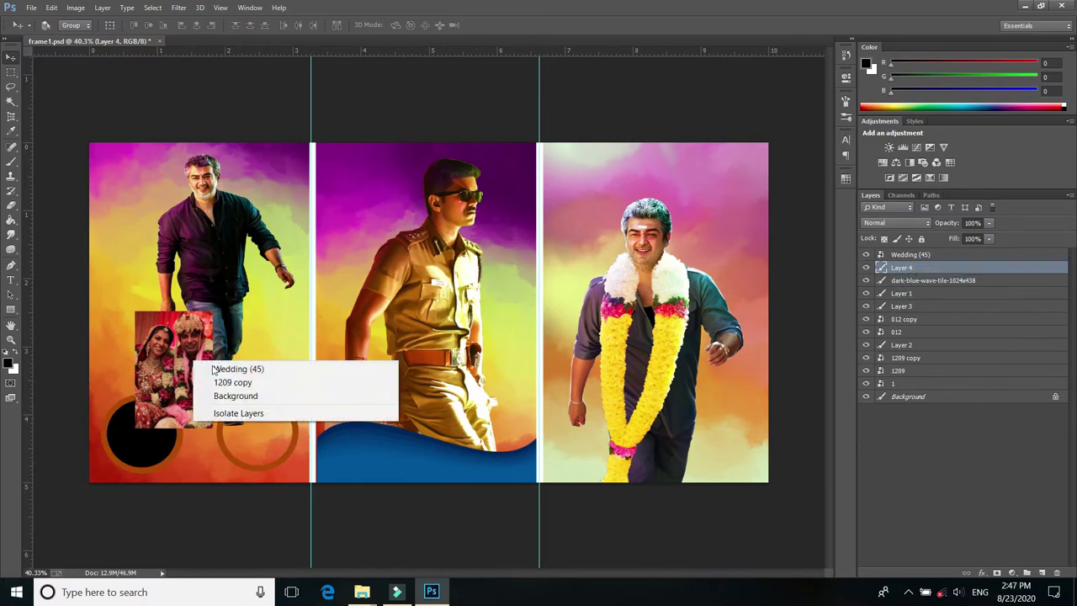
{"action": "left_click", "coordinate": [212, 362]}
{"action": "mouse_move", "coordinate": [202, 366]}
{"action": "left_mouse_down"}
{"action": "mouse_move", "coordinate": [169, 425]}
{"action": "mouse_move", "coordinate": [172, 437]}
{"action": "left_mouse_up"}
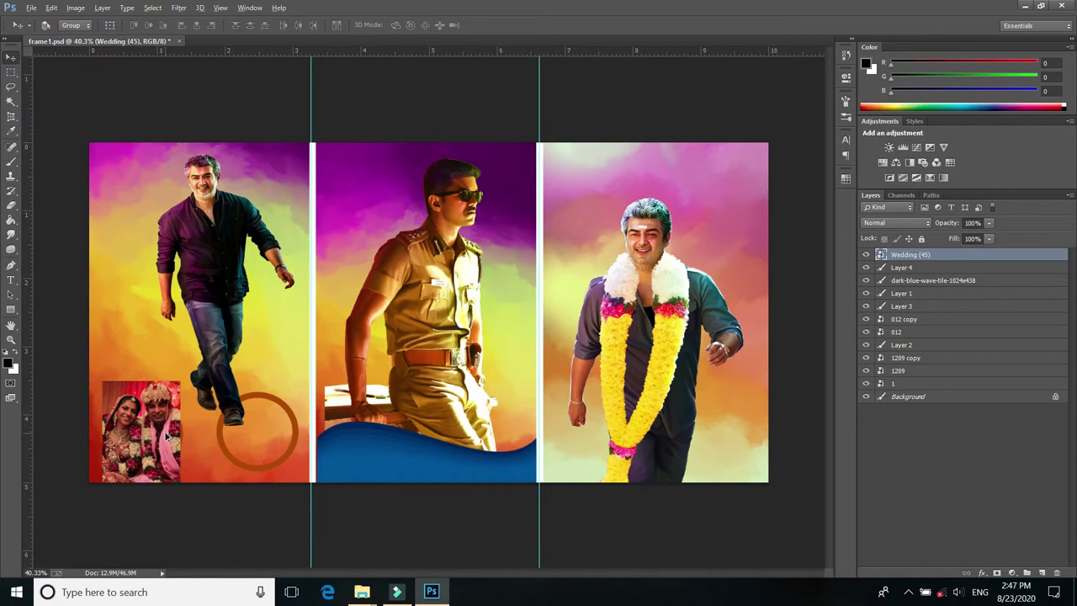
{"action": "key", "text": "ctrl+alt+g"}
Bring the diamond frame file from the frames folder onto the canvas.
{"action": "scroll", "coordinate": [162, 443], "scroll_direction": "up", "scroll_amount": 1}
{"action": "scroll", "coordinate": [158, 454], "scroll_direction": "up", "scroll_amount": 2}
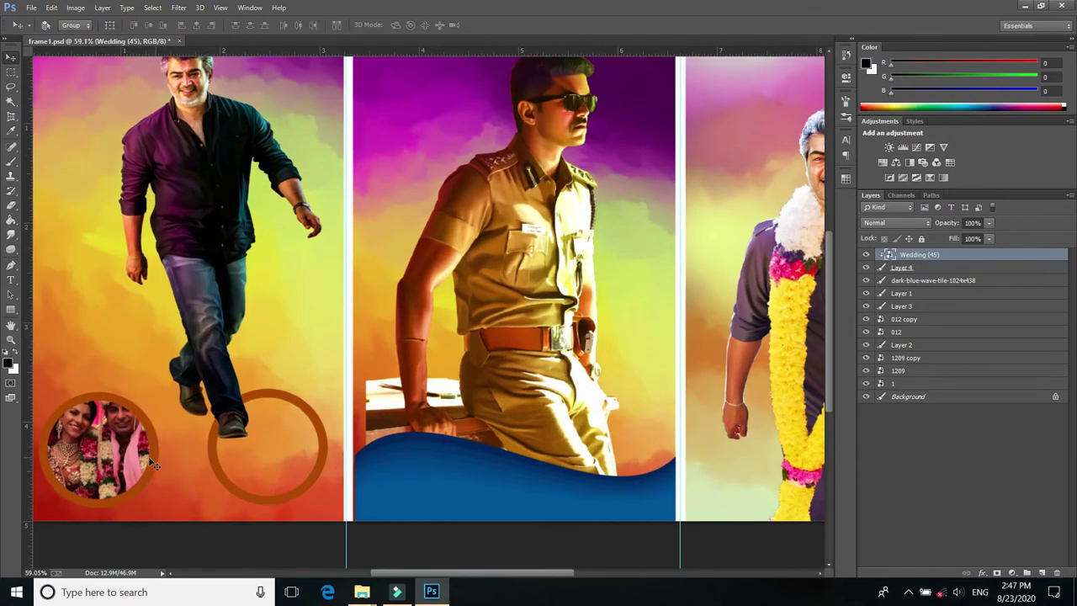
{"action": "right_click", "coordinate": [124, 455]}
{"action": "left_click", "coordinate": [151, 450]}
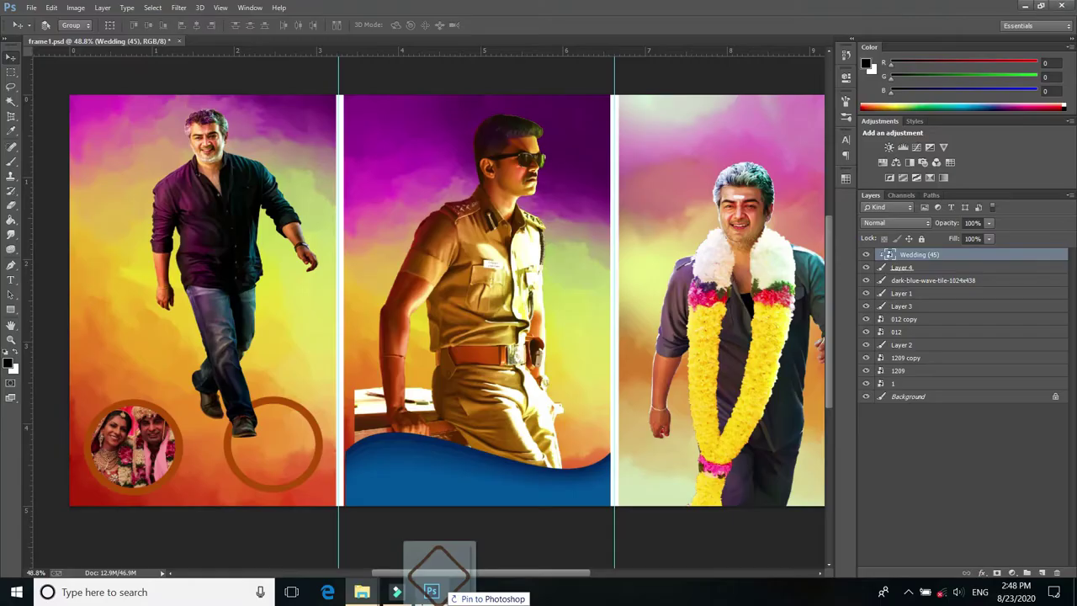
{"action": "left_click_drag", "start_coordinate": [427, 578], "coordinate": [412, 478]}
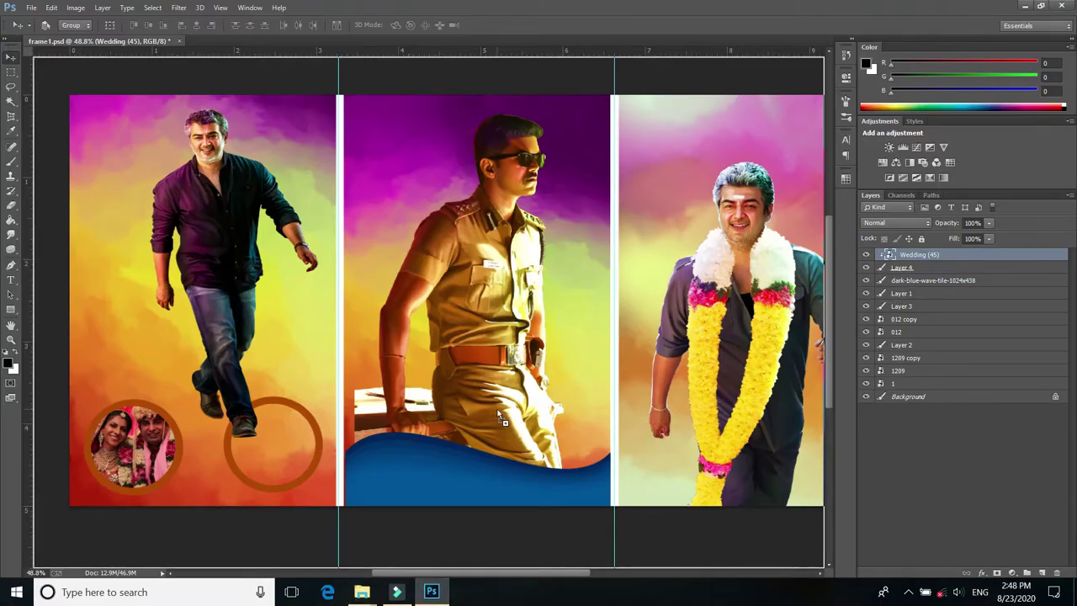
{"action": "left_click_drag", "start_coordinate": [499, 416], "coordinate": [553, 319]}
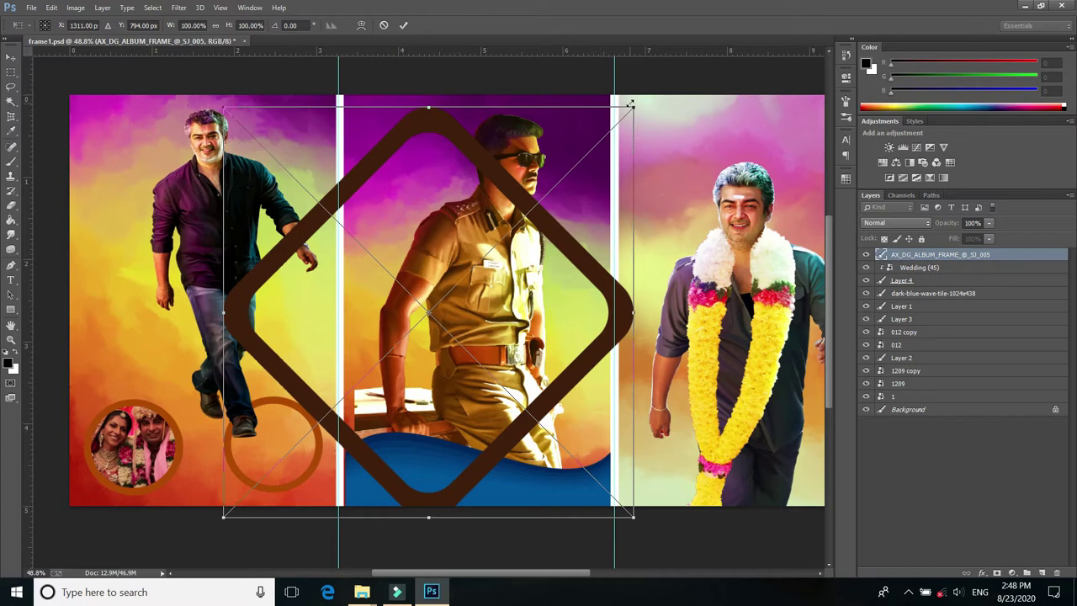
Shrink the placed diamond frame to about a third and move it down onto the officer.
{"action": "left_click_drag", "start_coordinate": [634, 106], "coordinate": [494, 250]}
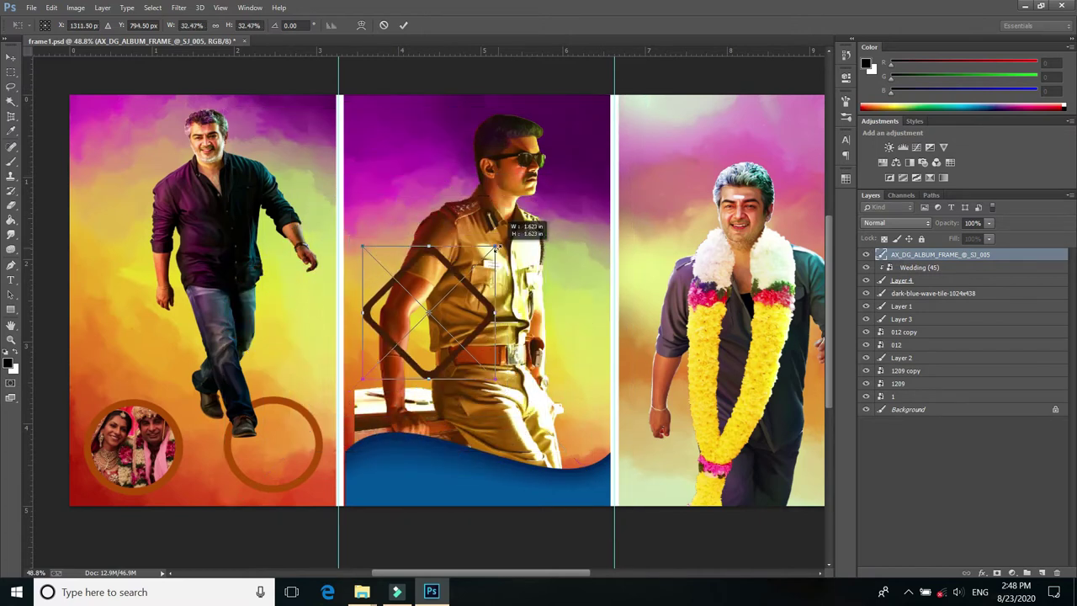
{"action": "key", "text": "Return"}
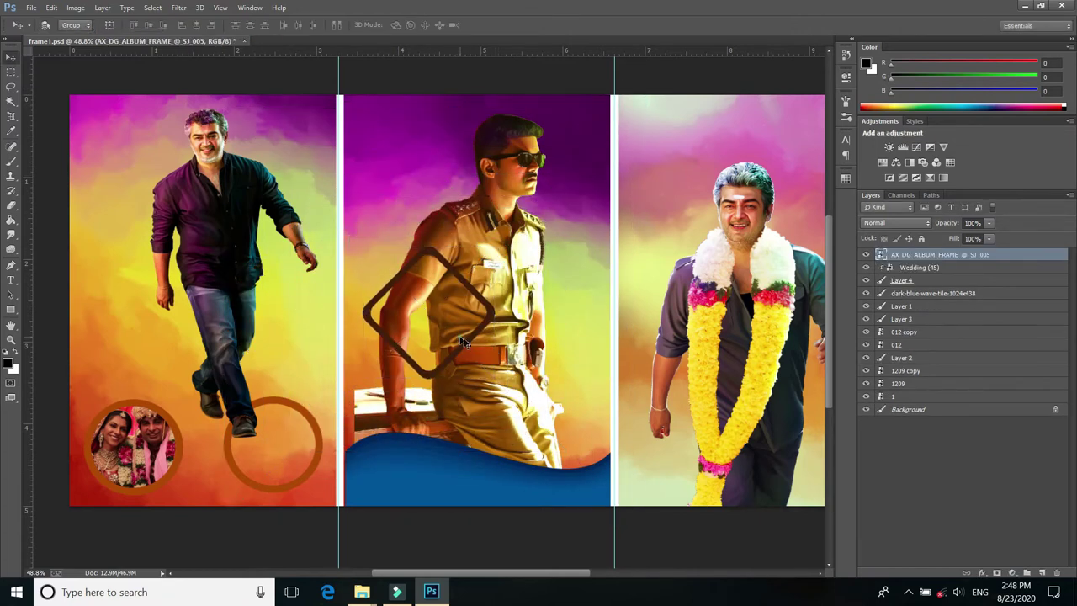
{"action": "mouse_move", "coordinate": [456, 342]}
{"action": "left_mouse_down"}
{"action": "mouse_move", "coordinate": [446, 435]}
{"action": "mouse_move", "coordinate": [457, 448]}
{"action": "left_mouse_up"}
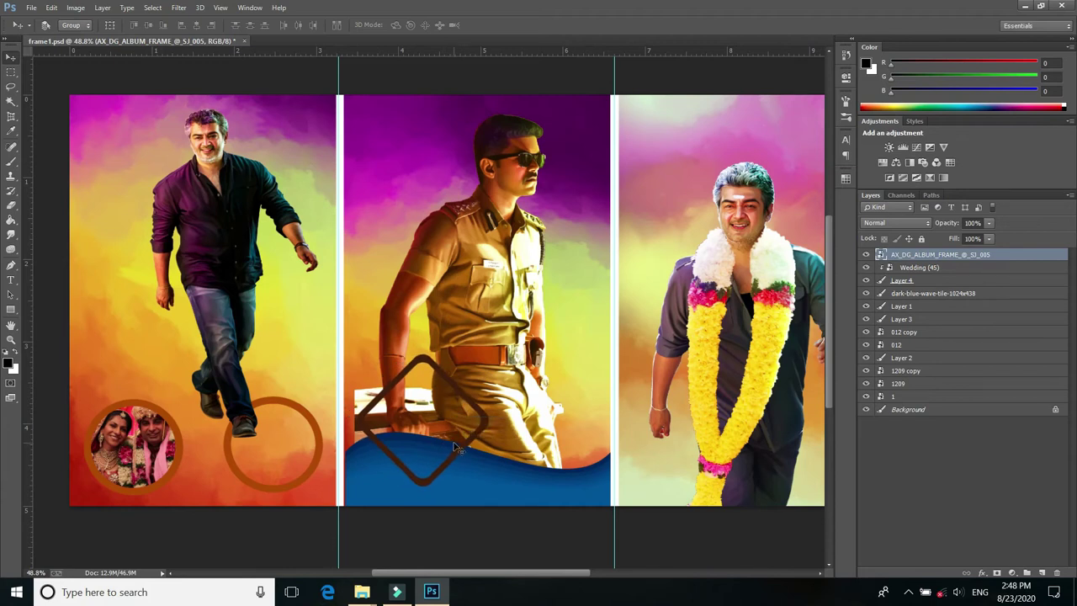
Shrink the diamond to about 26%, set it on the blue wave, and duplicate it rightward.
{"action": "key", "text": "ctrl+t"}
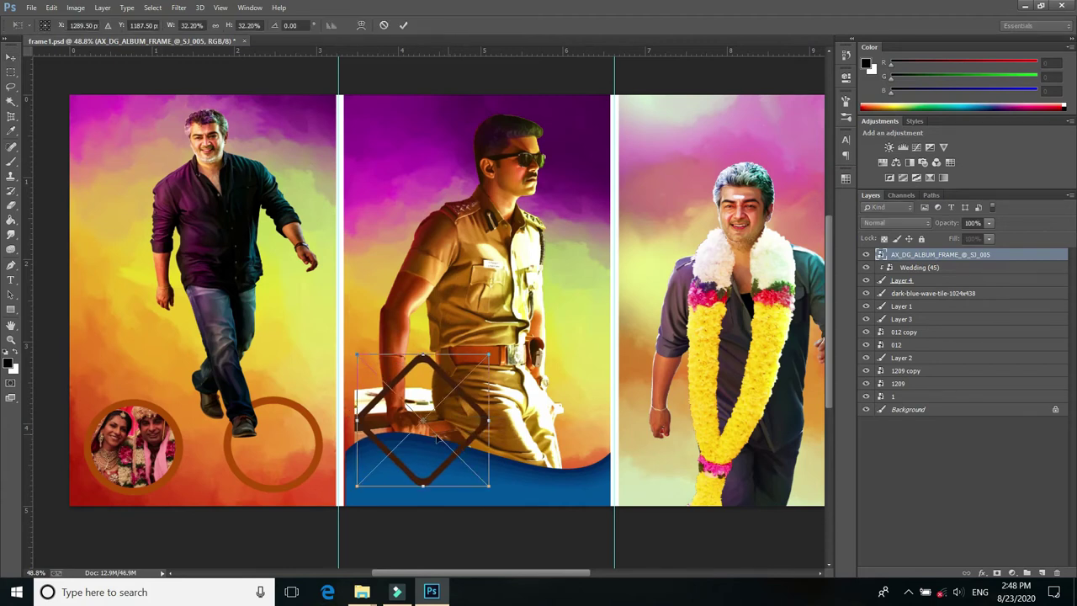
{"action": "left_click_drag", "start_coordinate": [356, 355], "coordinate": [371, 369]}
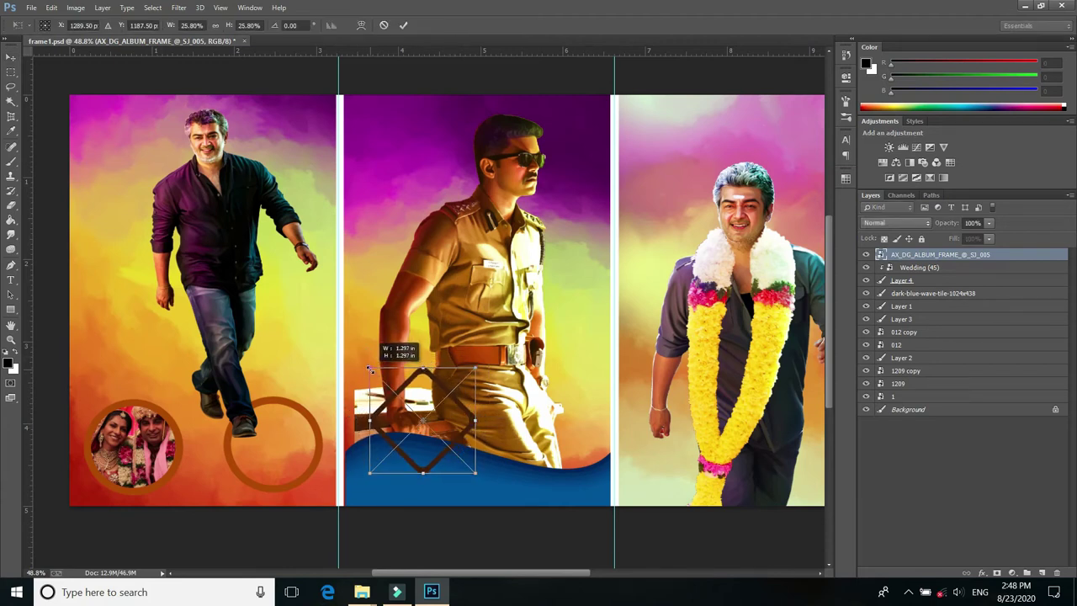
{"action": "key", "text": "Return"}
{"action": "left_click_drag", "start_coordinate": [446, 448], "coordinate": [446, 463]}
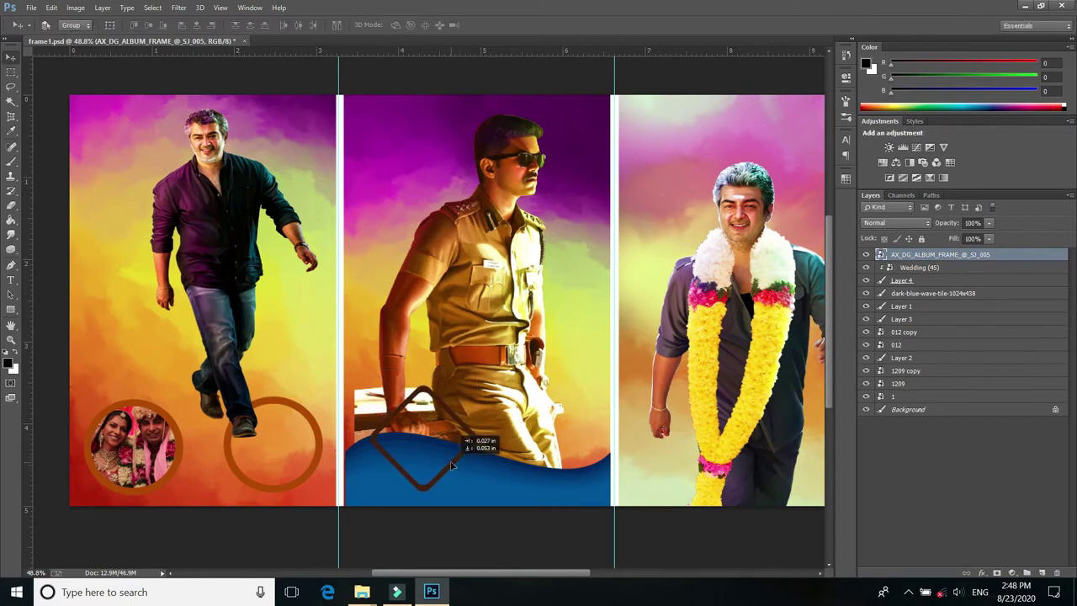
{"action": "mouse_move", "coordinate": [452, 461]}
{"action": "left_mouse_down"}
{"action": "mouse_move", "coordinate": [521, 404]}
{"action": "mouse_move", "coordinate": [575, 460]}
{"action": "left_mouse_up"}
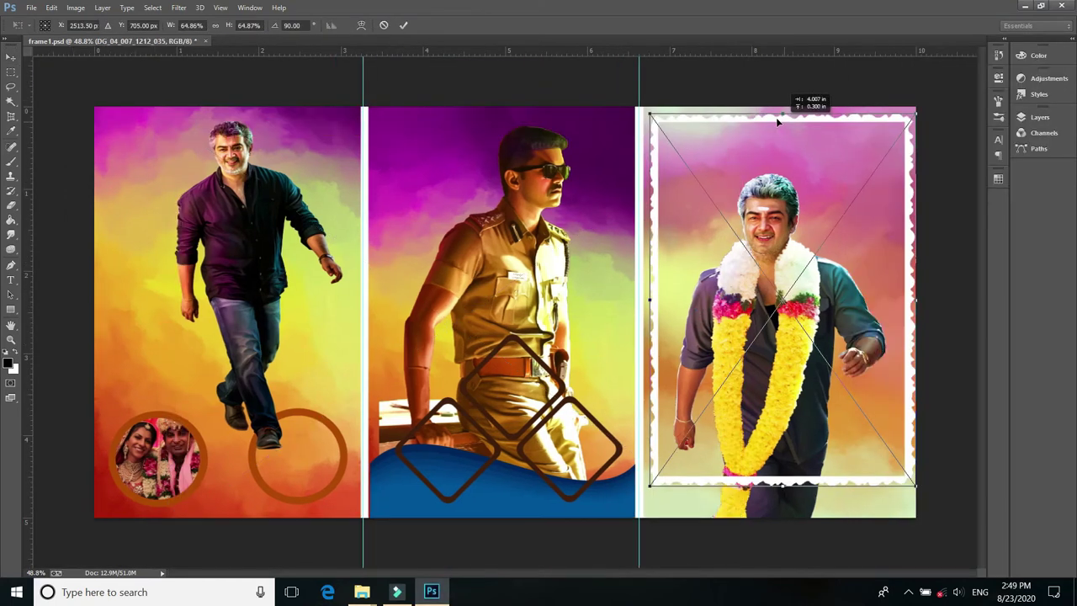
Align the stamp-edged frame with the photo edge and enlarge it.
{"action": "left_click_drag", "start_coordinate": [775, 117], "coordinate": [763, 113]}
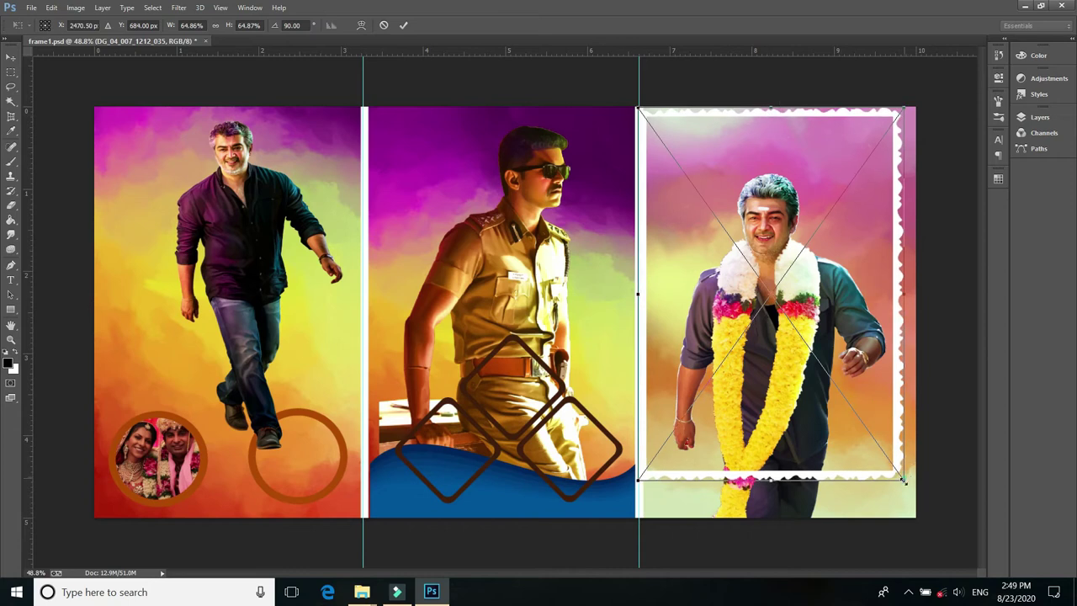
{"action": "left_click_drag", "start_coordinate": [903, 481], "coordinate": [918, 519]}
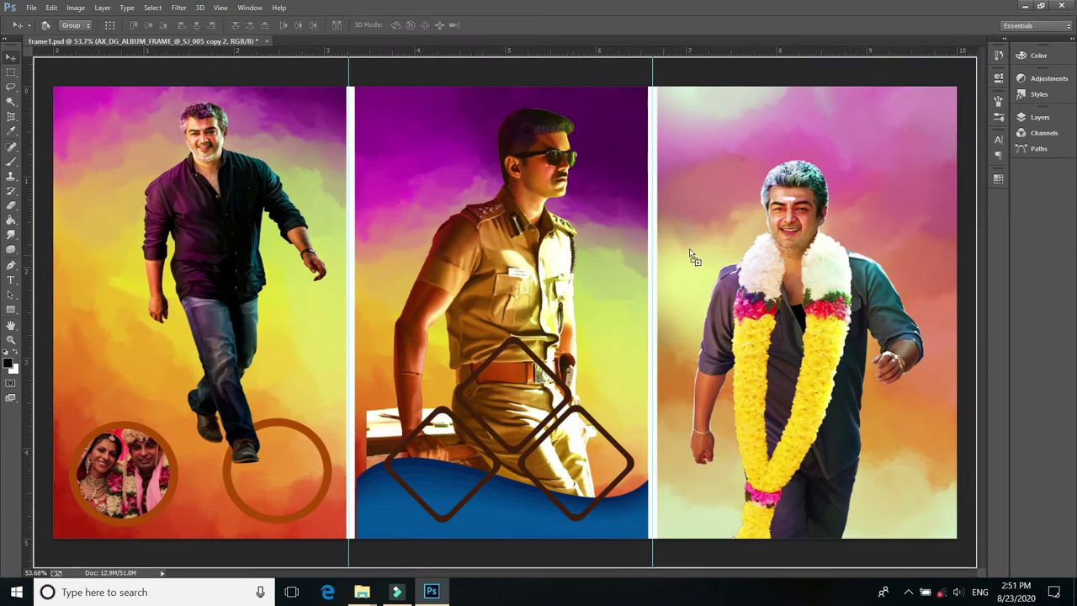
Place the dark ring image, shrink it to fit a panel, and move it onto the right panel.
{"action": "left_click_drag", "start_coordinate": [689, 248], "coordinate": [709, 245]}
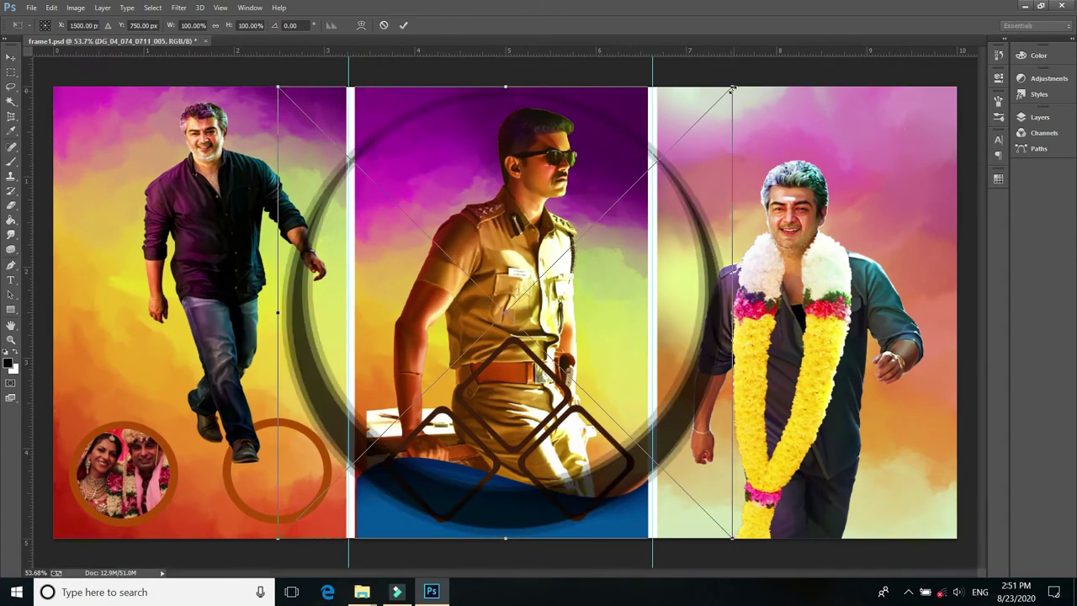
{"action": "left_click_drag", "start_coordinate": [732, 88], "coordinate": [660, 173]}
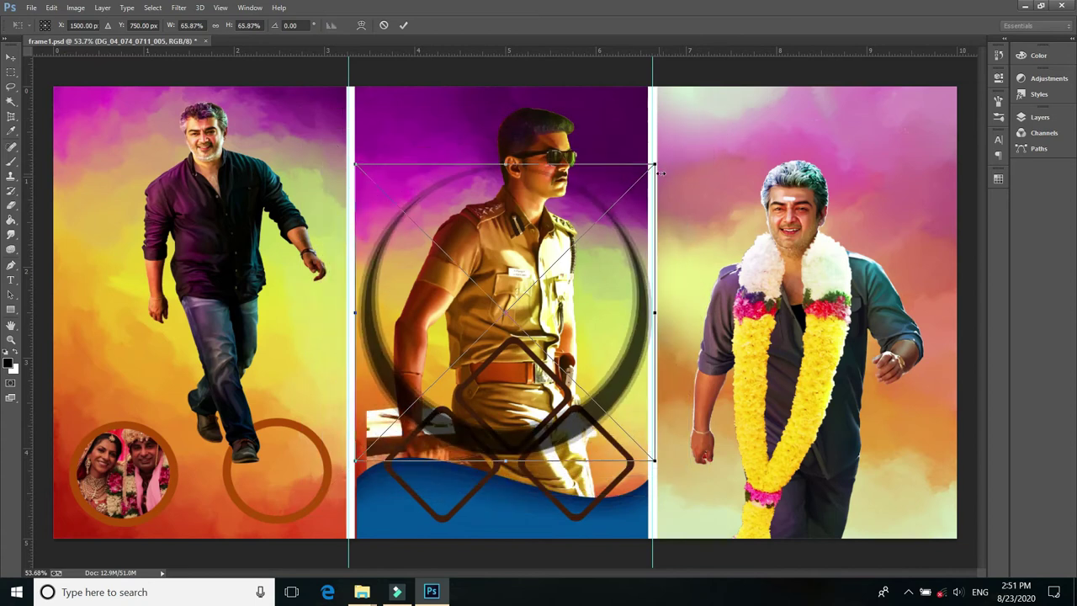
{"action": "key", "text": "Return"}
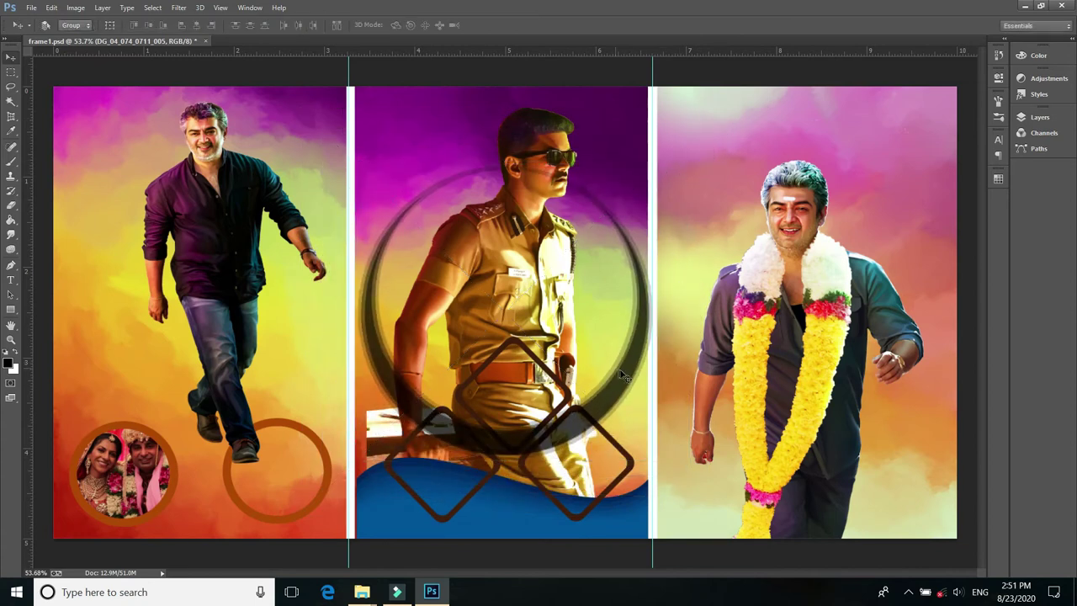
{"action": "left_click_drag", "start_coordinate": [622, 376], "coordinate": [921, 324]}
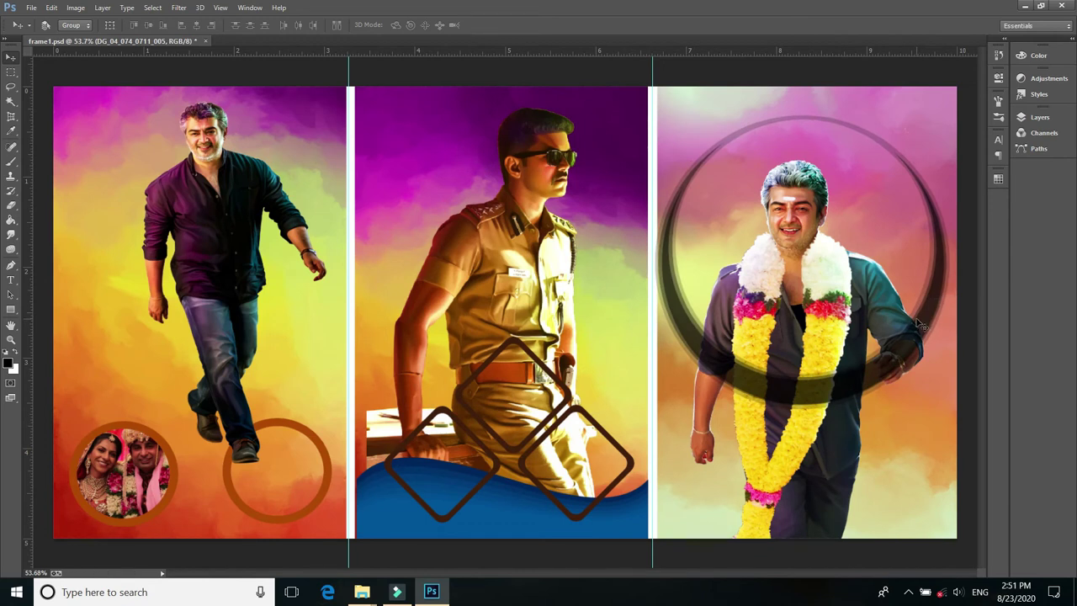
Scale the dark ring frame down to about 58%.
{"action": "key", "text": "ctrl+t"}
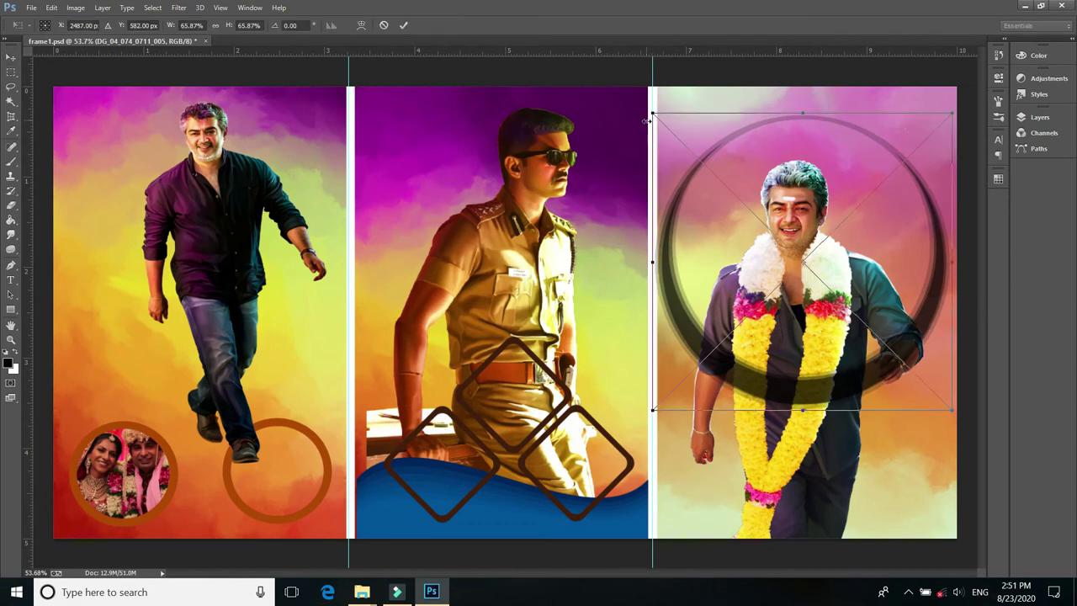
{"action": "left_click_drag", "start_coordinate": [652, 112], "coordinate": [668, 128]}
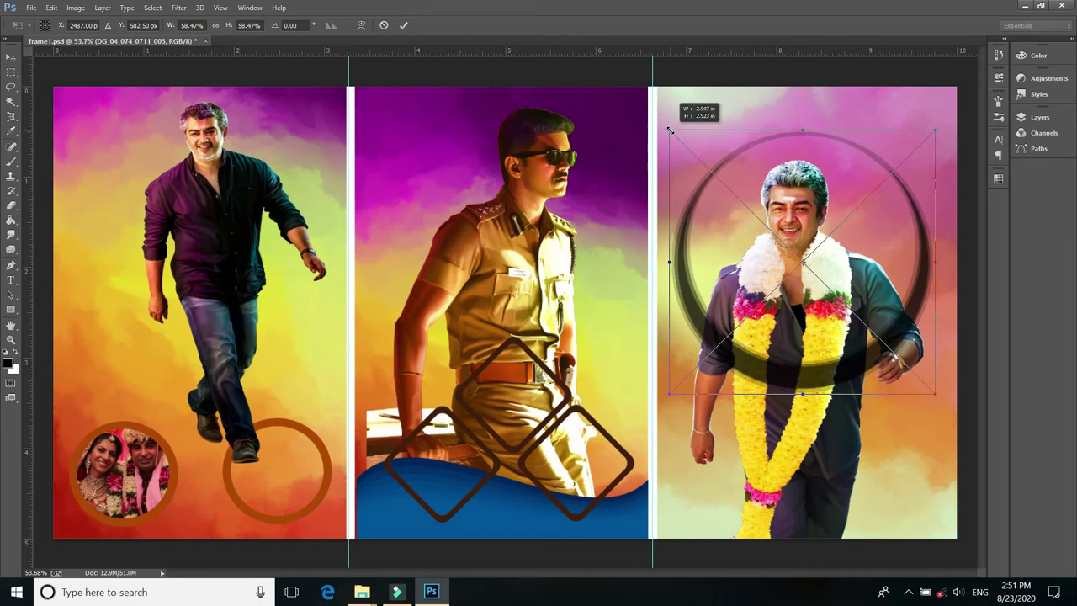
{"action": "key", "text": "Return"}
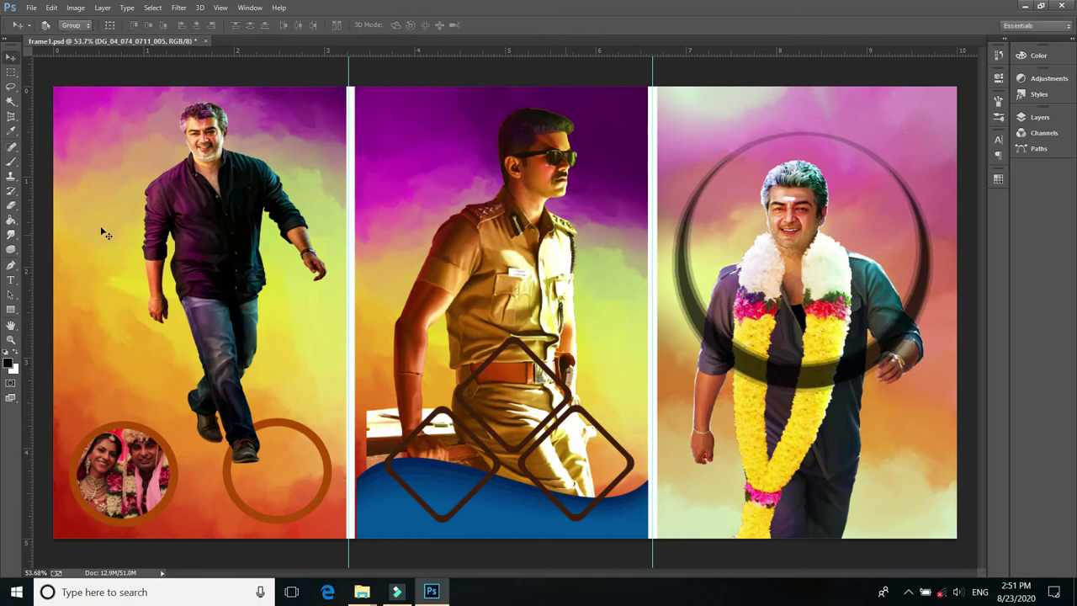
Fill the ring's empty interior with black on a new layer using a Magic Wand selection.
{"action": "left_click", "coordinate": [11, 101]}
{"action": "left_click", "coordinate": [799, 244]}
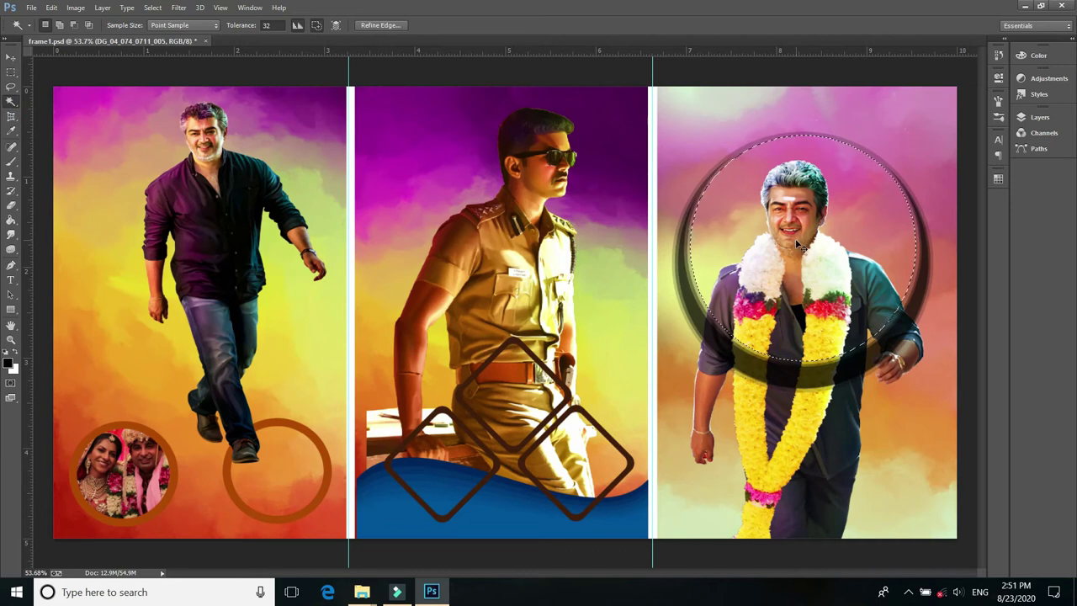
{"action": "key", "text": "ctrl+shift+n"}
{"action": "key", "text": "Return"}
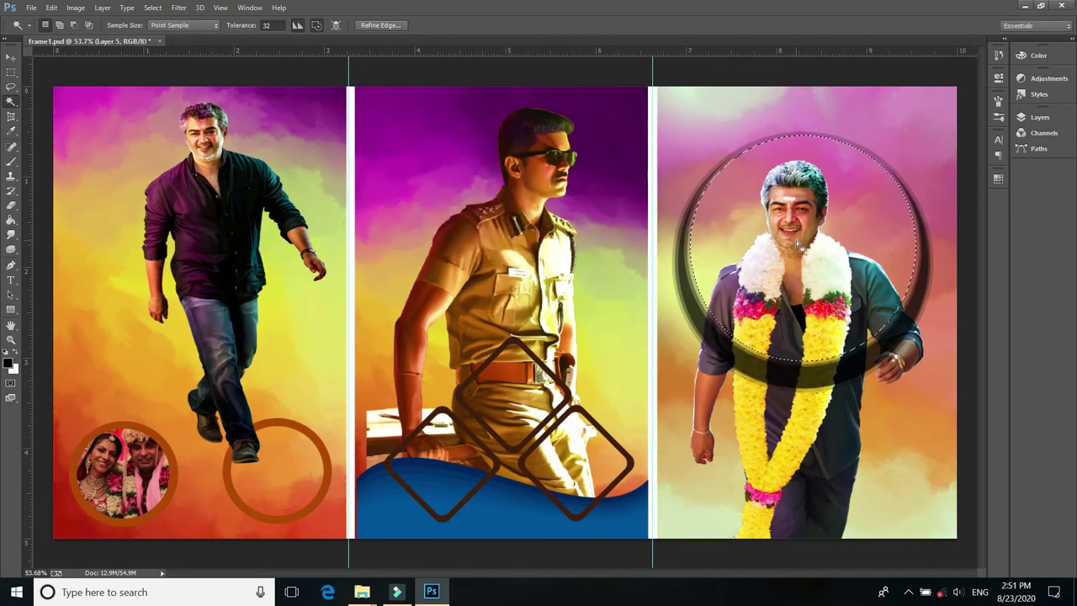
{"action": "key", "text": "alt+BackSpace"}
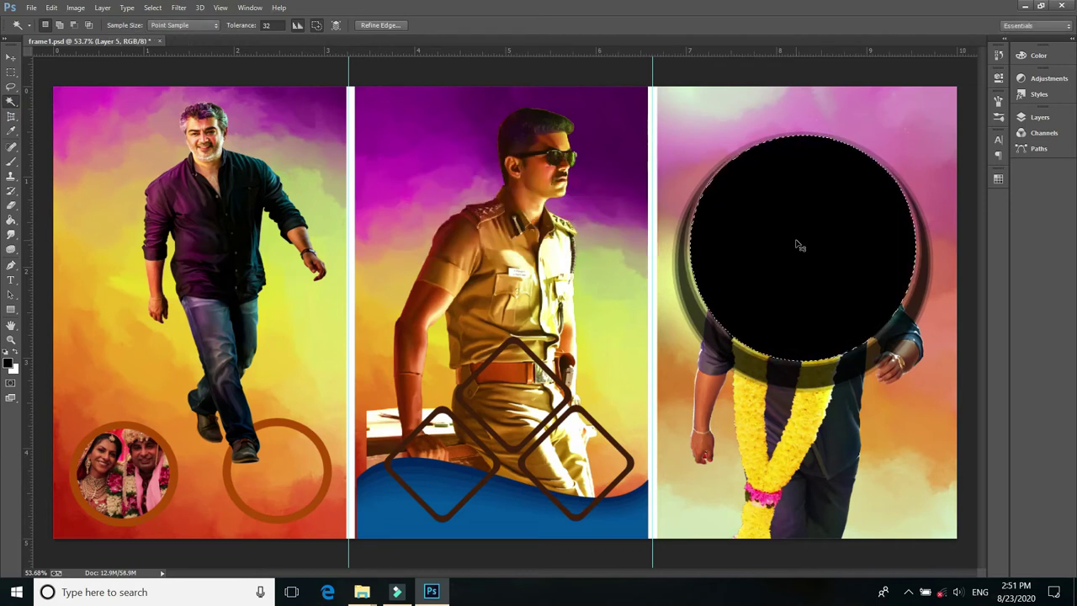
{"action": "key", "text": "ctrl+d"}
Raise Layer 3's man above the black circle and clip him inside it.
{"action": "left_click", "coordinate": [11, 56]}
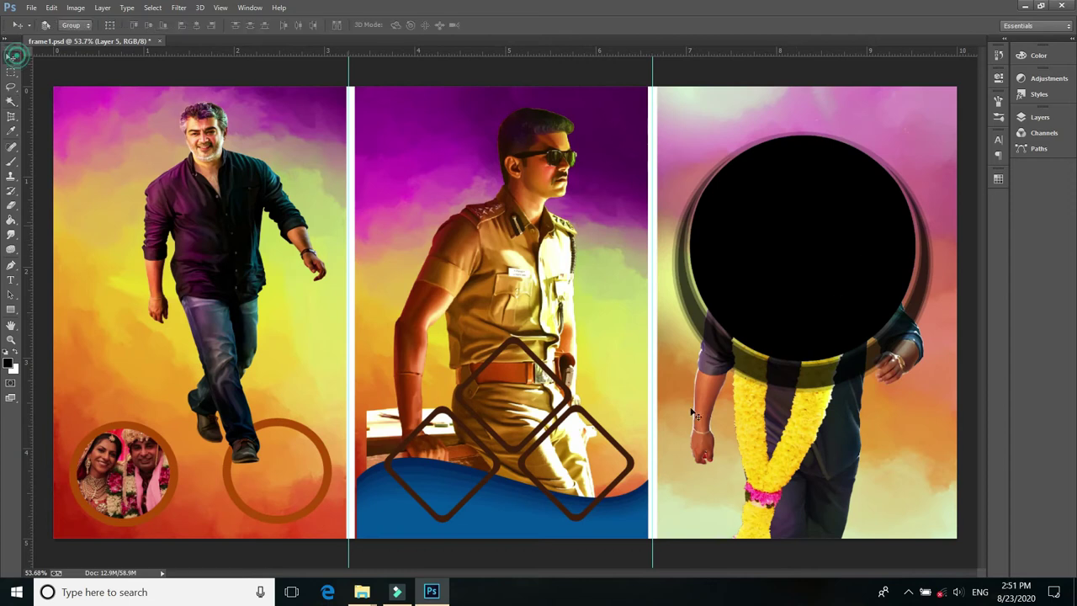
{"action": "right_click", "coordinate": [832, 438]}
{"action": "left_click", "coordinate": [837, 441]}
{"action": "key", "text": "ctrl+bracketright"}
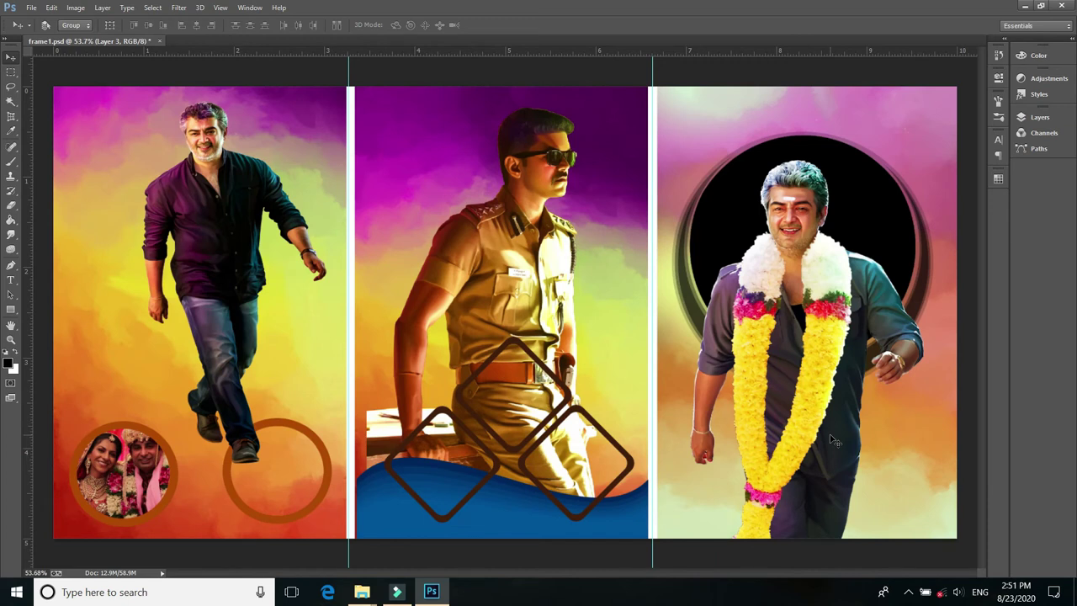
{"action": "key", "text": "F7"}
{"action": "key", "text": "ctrl+alt+g"}
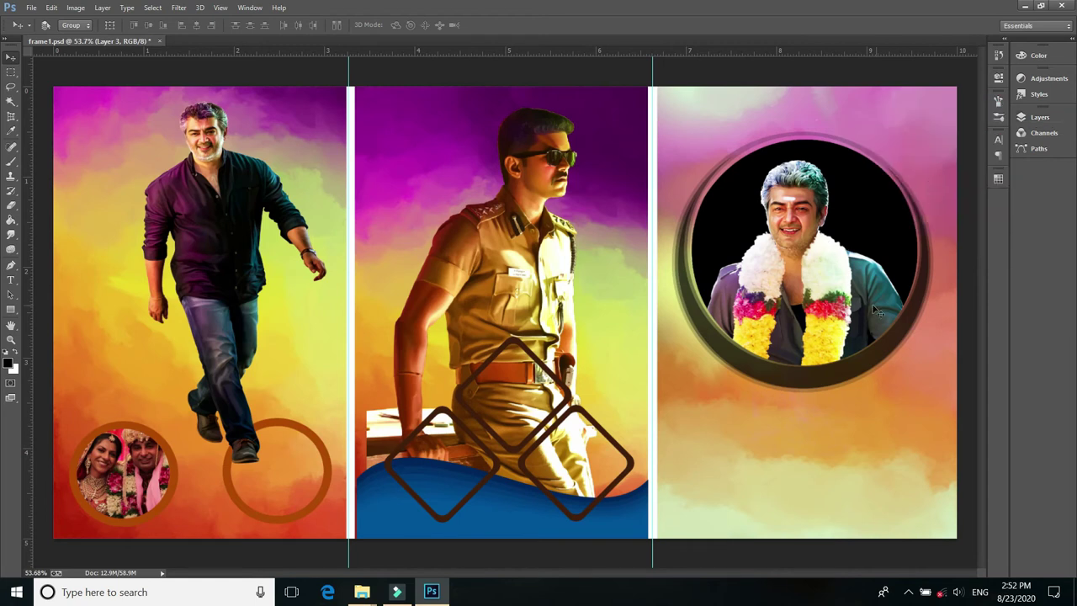
{"action": "scroll", "coordinate": [875, 290], "scroll_direction": "up", "scroll_amount": 1}
{"action": "scroll", "coordinate": [875, 290], "scroll_direction": "up", "scroll_amount": 1}
{"action": "scroll", "coordinate": [875, 290], "scroll_direction": "up", "scroll_amount": 1}
{"action": "scroll", "coordinate": [874, 291], "scroll_direction": "down", "scroll_amount": 1}
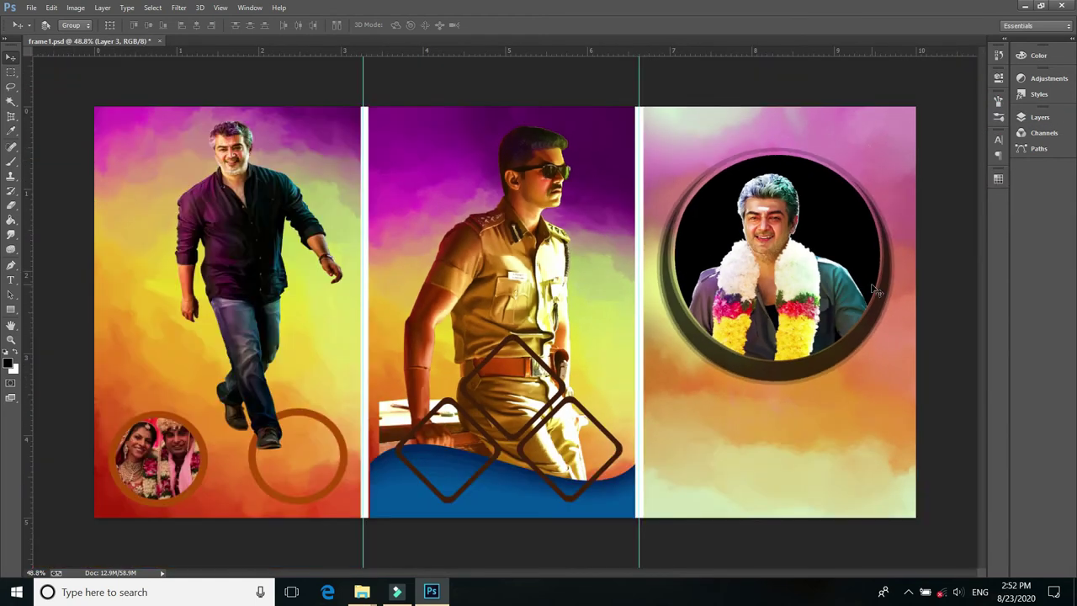
{"action": "scroll", "coordinate": [860, 338], "scroll_direction": "down", "scroll_amount": 1}
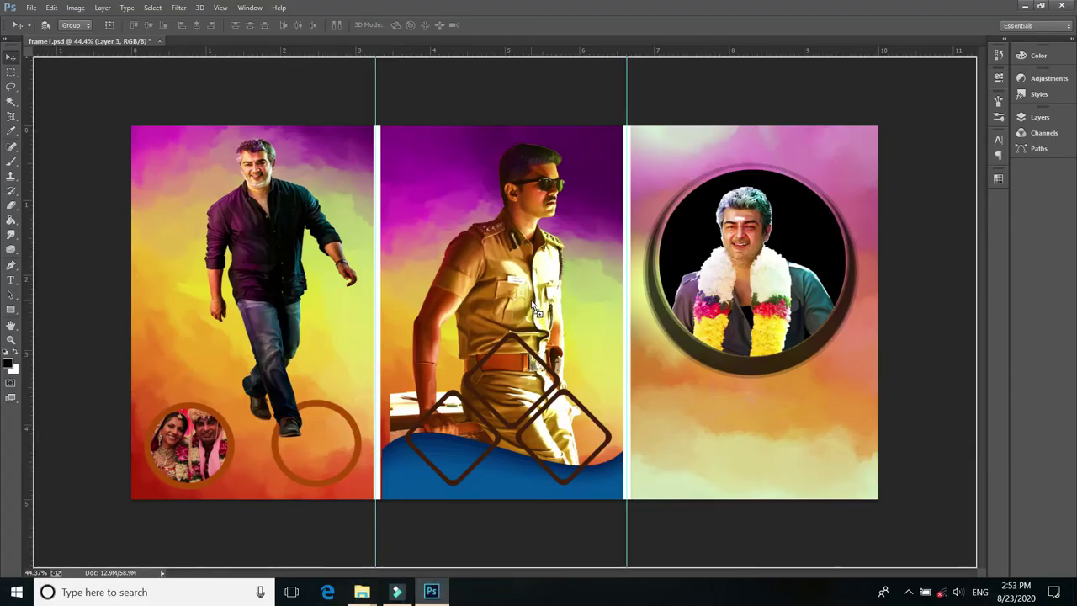
Place PS_FRM_DG_MS_010 and stretch it as a vignette covering the left panel.
{"action": "left_click_drag", "start_coordinate": [260, 286], "coordinate": [260, 271]}
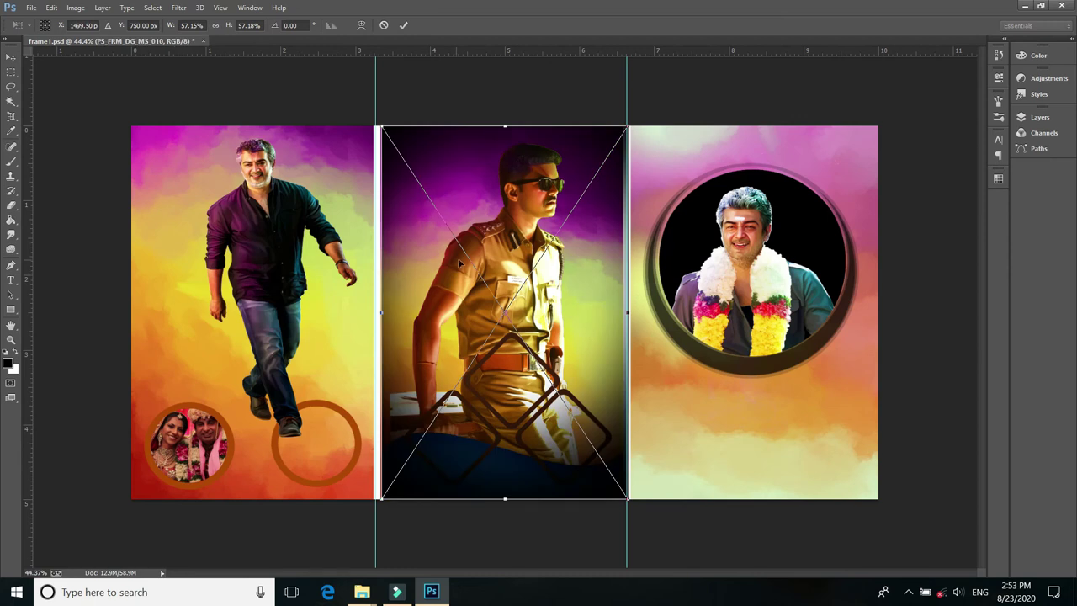
{"action": "left_click_drag", "start_coordinate": [515, 261], "coordinate": [259, 240]}
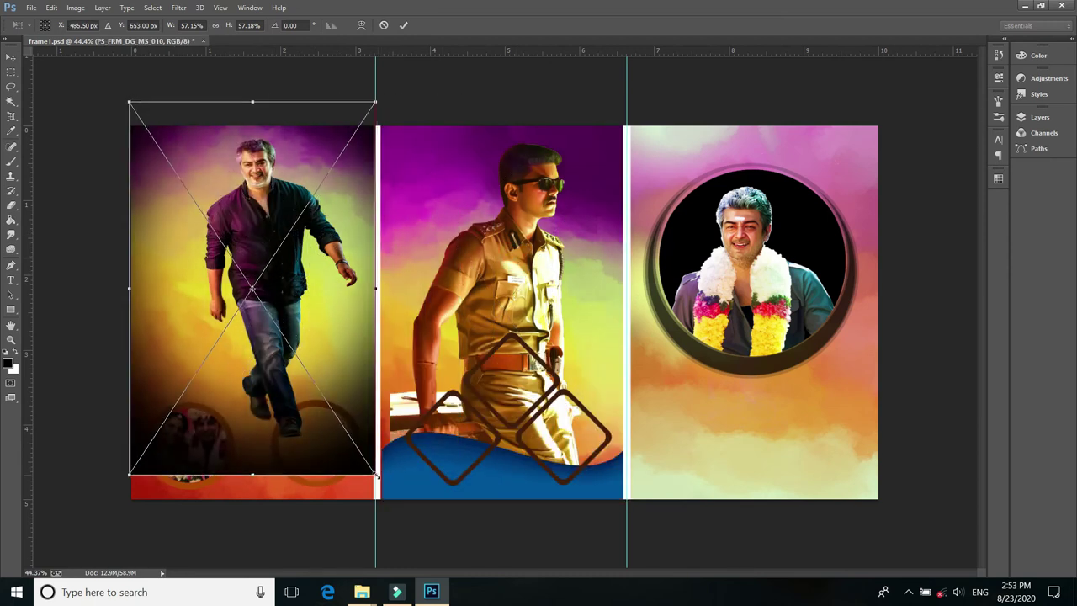
{"action": "left_click_drag", "start_coordinate": [376, 476], "coordinate": [378, 502]}
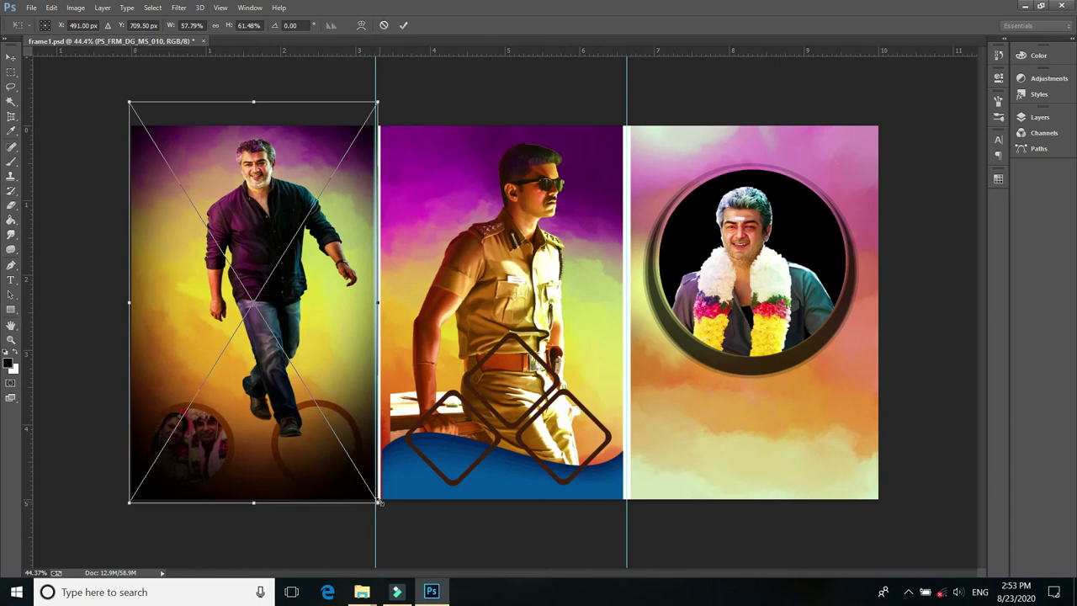
{"action": "key", "text": "Return"}
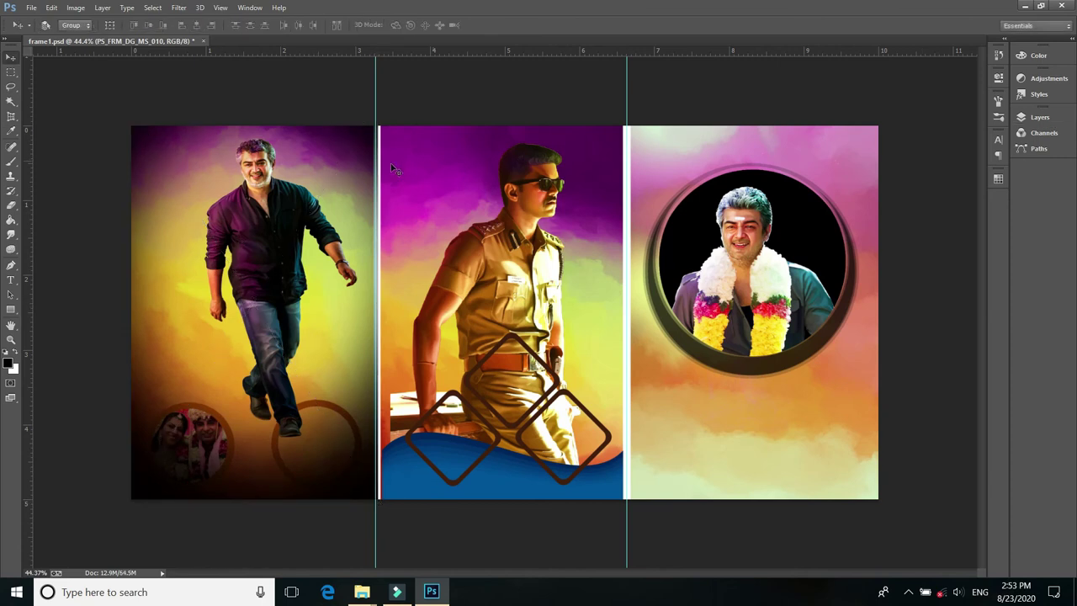
{"action": "key", "text": "F7"}
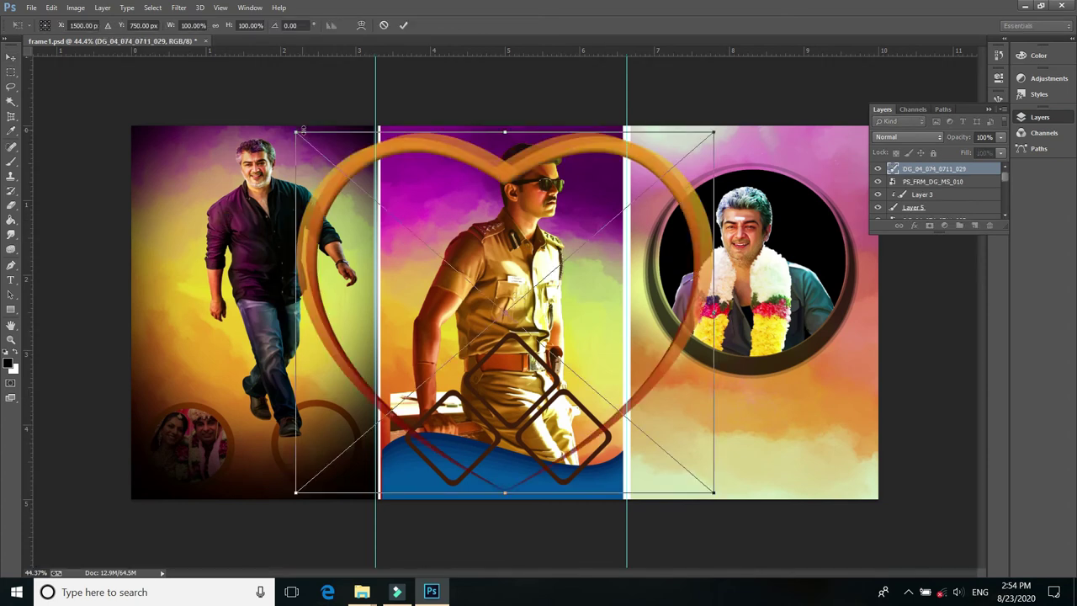
Shrink the heart frame to roughly 58% and move it onto the left panel.
{"action": "left_click_drag", "start_coordinate": [296, 132], "coordinate": [382, 219]}
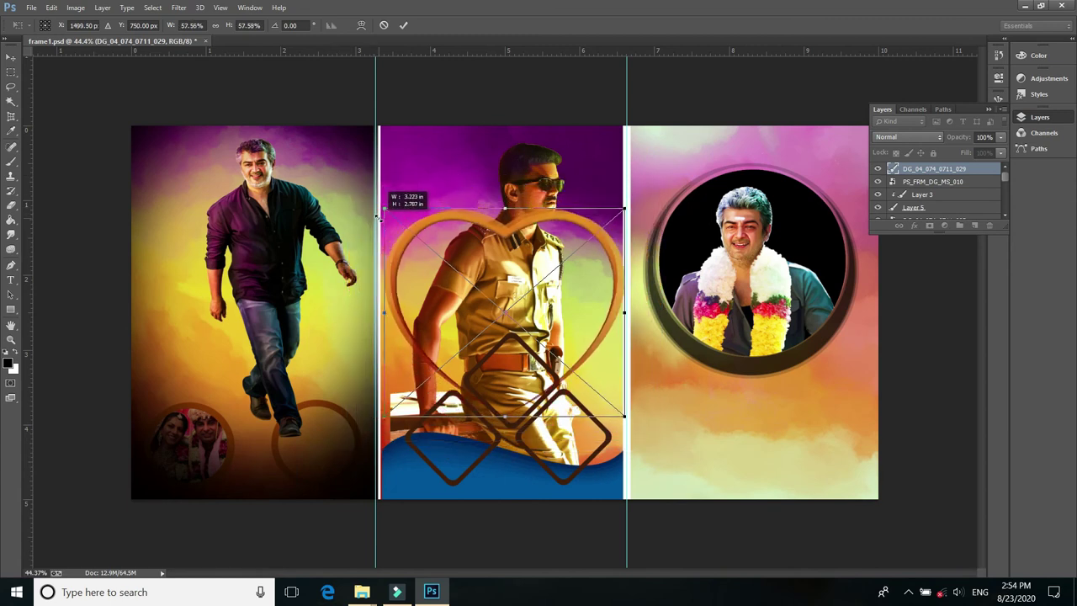
{"action": "key", "text": "Return"}
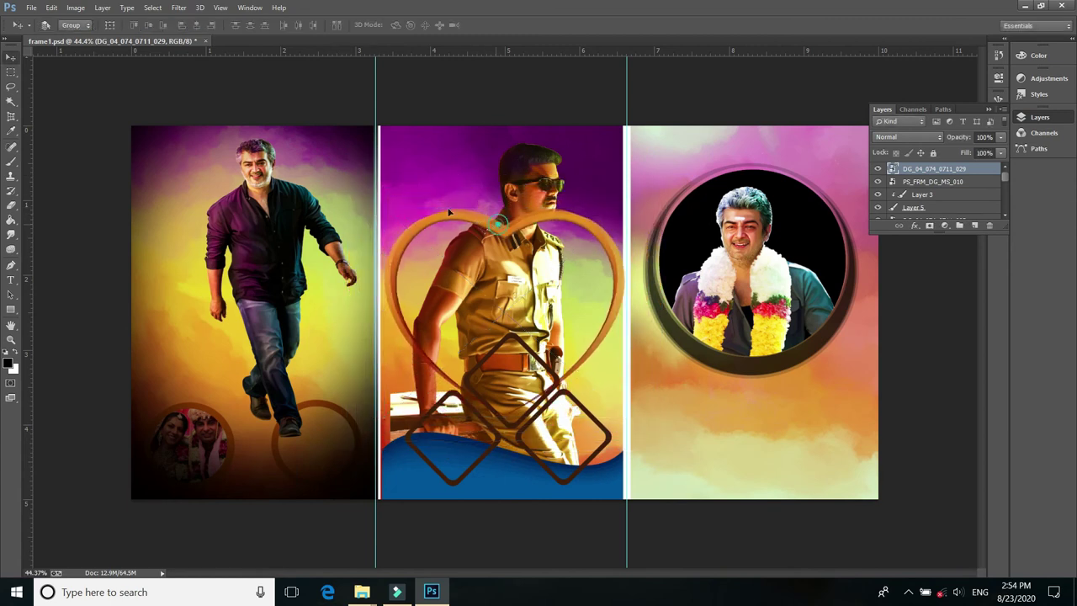
{"action": "left_click_drag", "start_coordinate": [449, 212], "coordinate": [217, 114]}
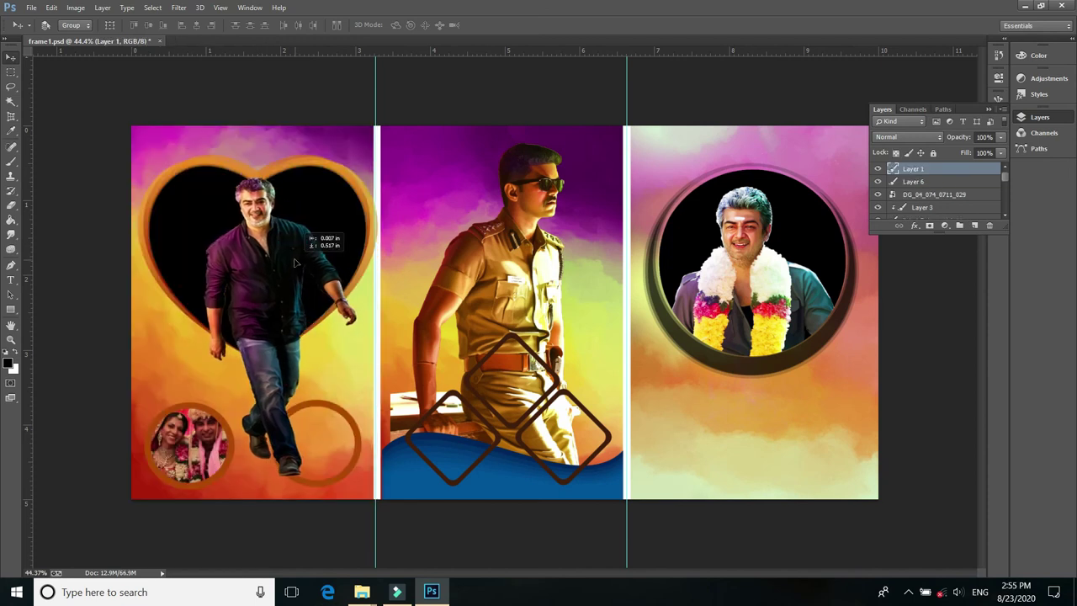
Select Layer 1's standing man and clip him inside the black heart.
{"action": "right_click", "coordinate": [311, 217]}
{"action": "left_click", "coordinate": [333, 223]}
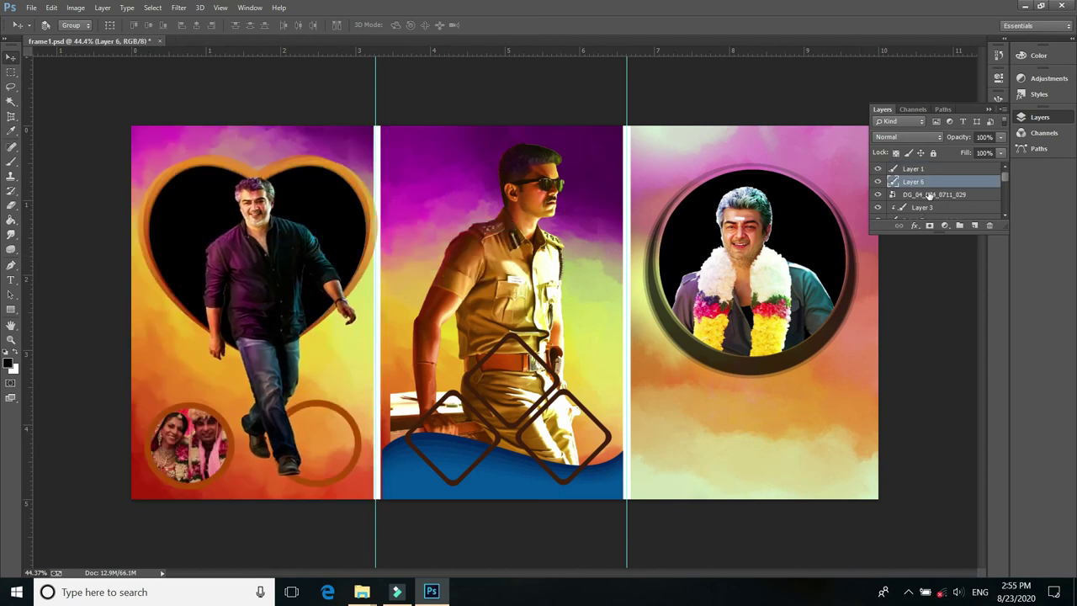
{"action": "left_click", "coordinate": [932, 171]}
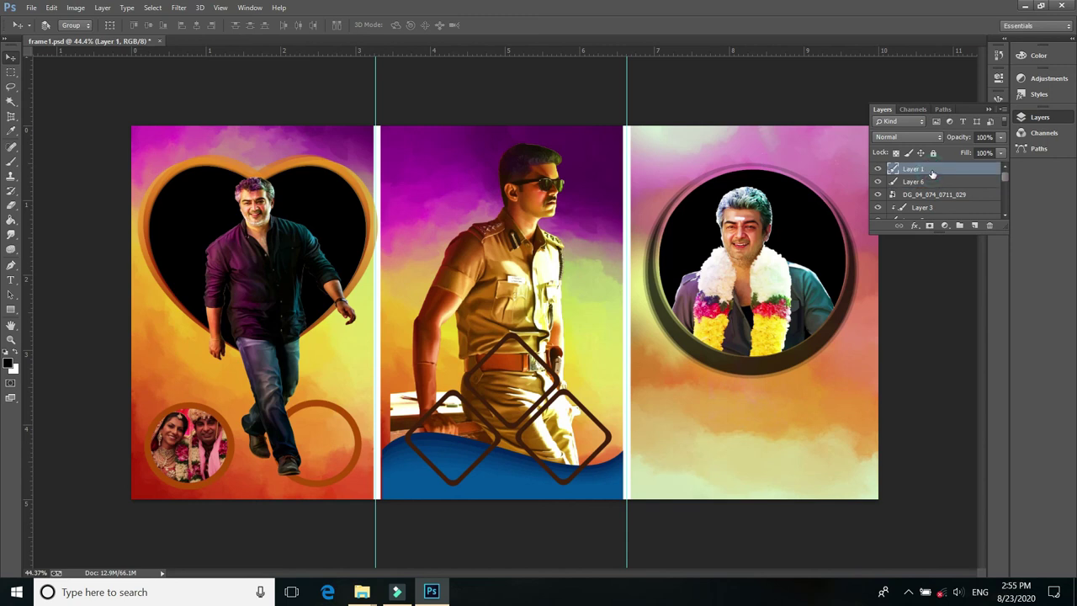
{"action": "key", "text": "ctrl+alt+g"}
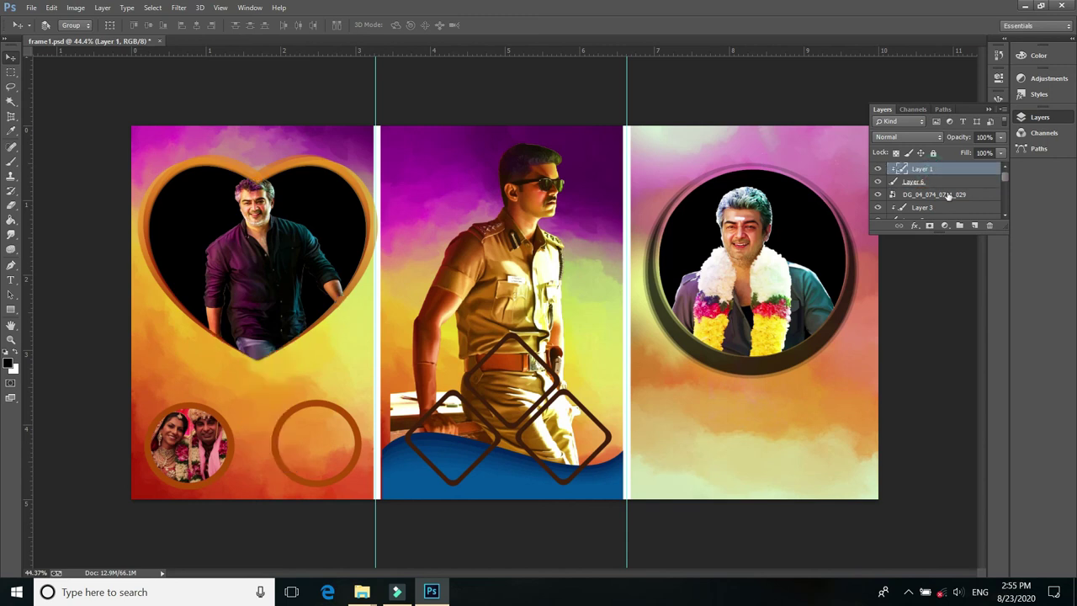